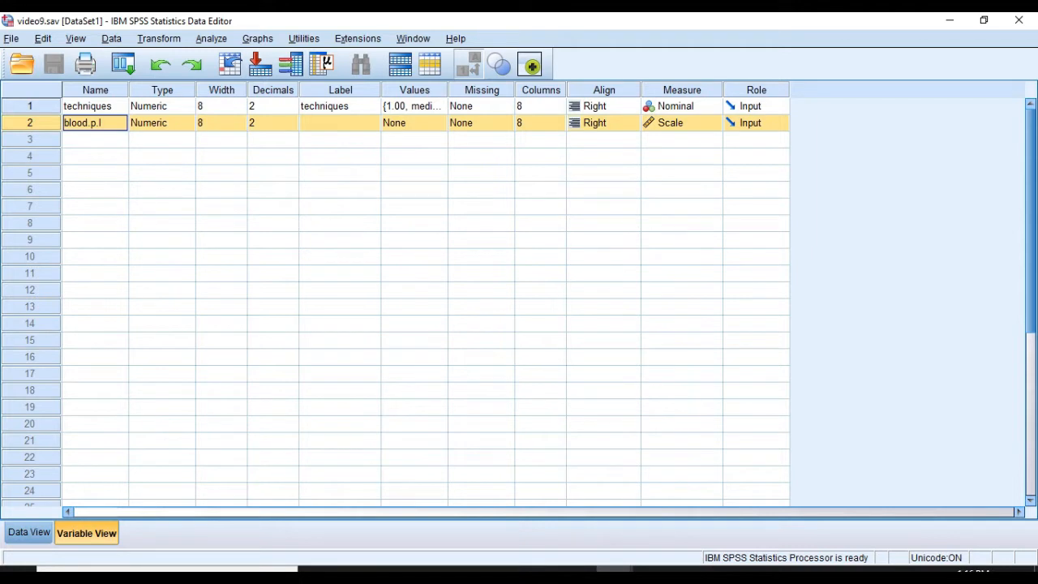
Review the label, value labels and measurement level defined for the techniques variable.
left_click(340, 106)
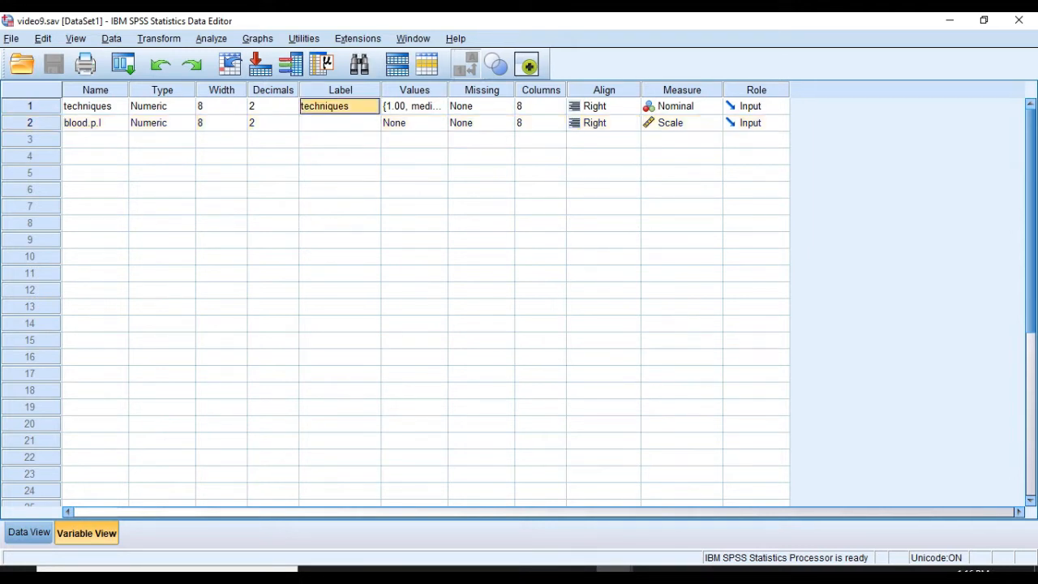
left_click(439, 107)
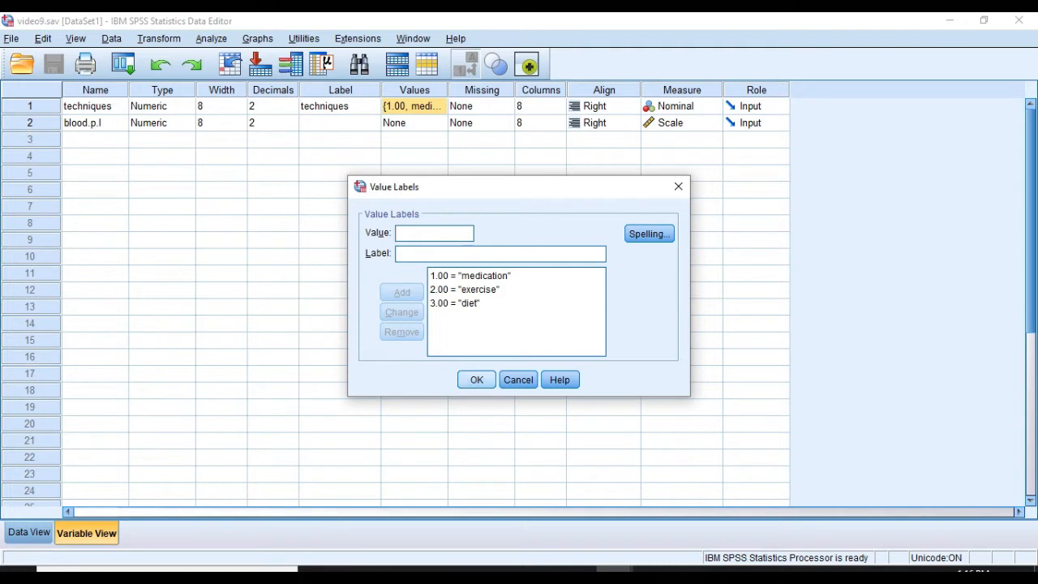
key("Return")
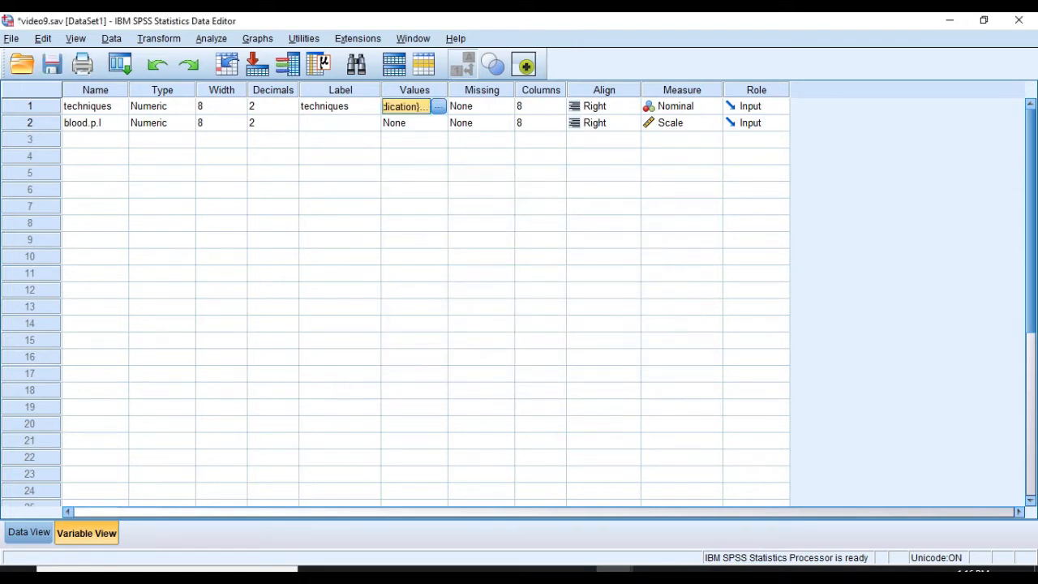
left_click(688, 106)
left_click(677, 153)
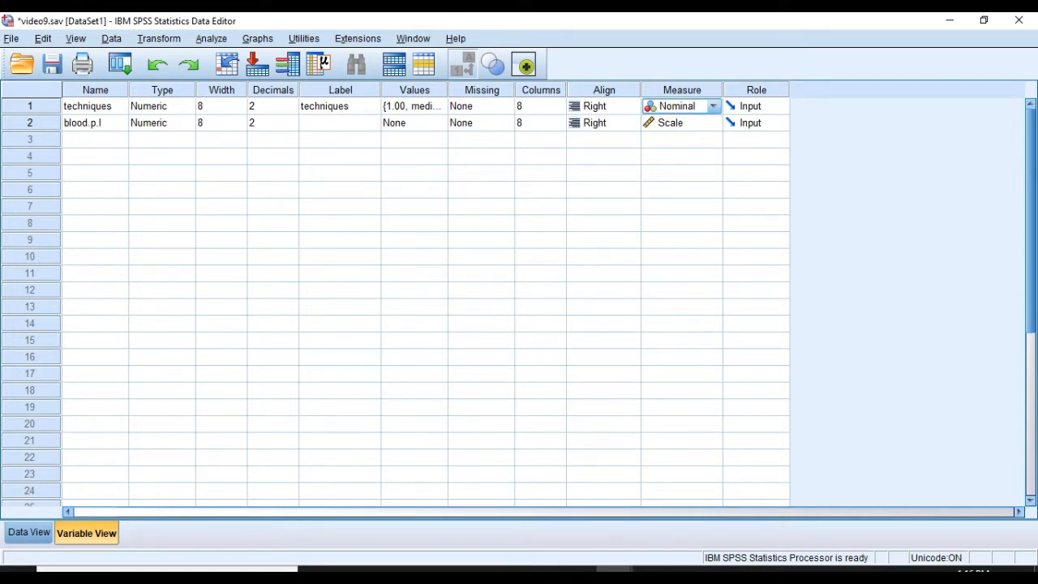
Label the blood.p.l variable "blood pressure level".
left_click(339, 123)
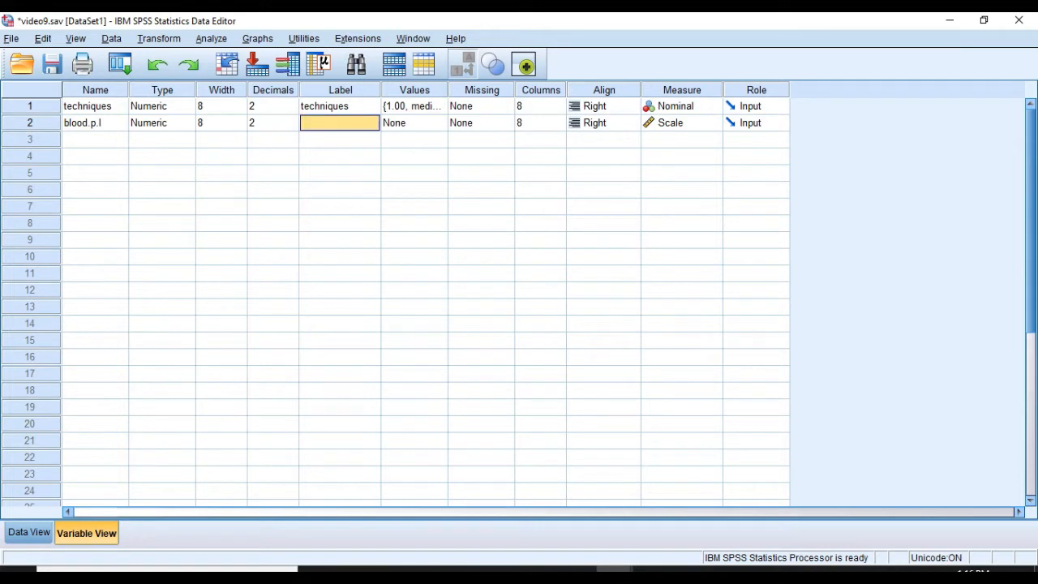
type("b")
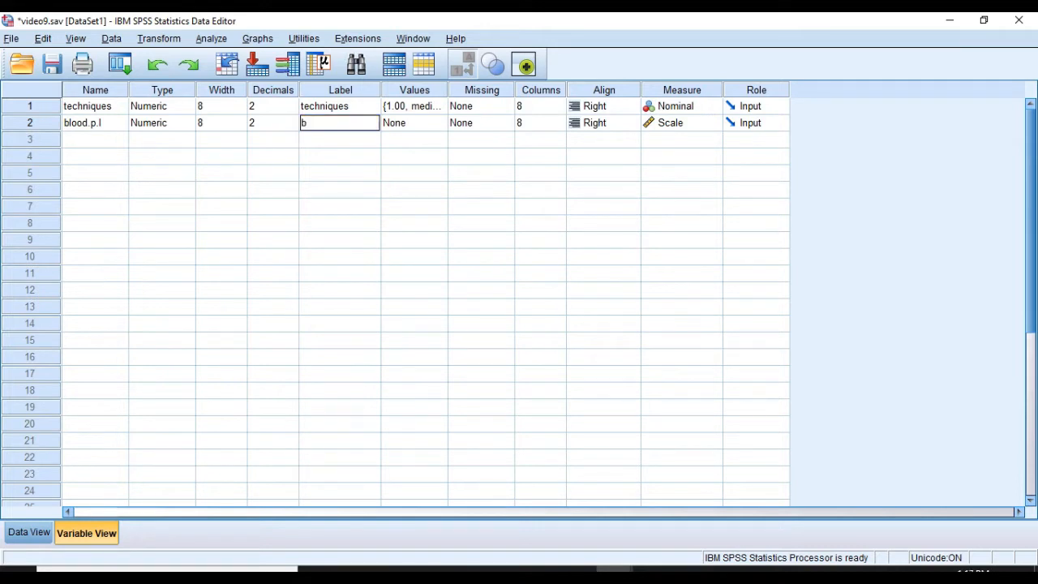
type("lood")
type(" pressure")
type(" level")
key("Return")
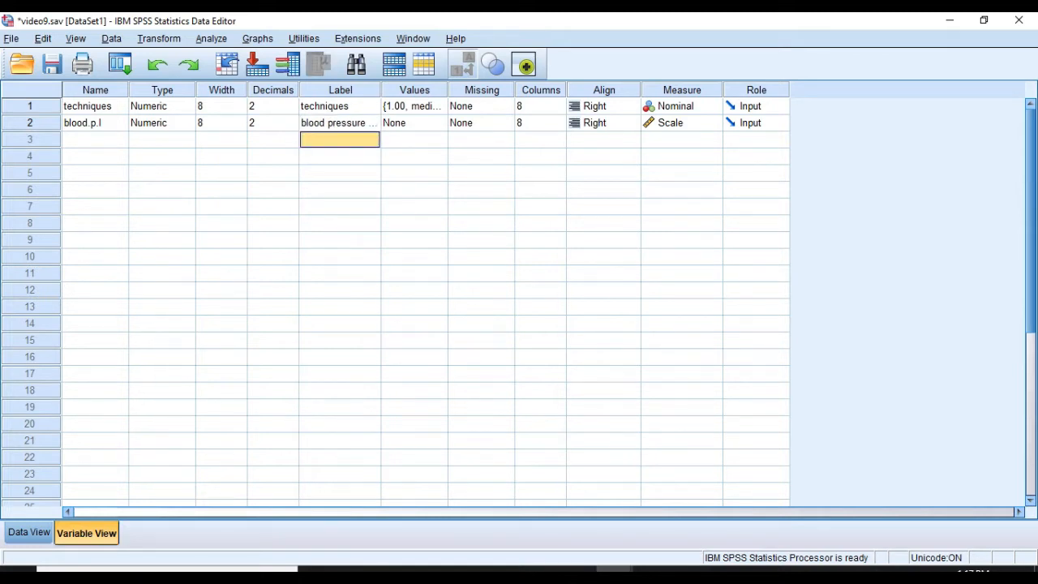
Inspect the data for both variables, comparing the techniques column as numeric codes and as value labels.
left_click(29, 533)
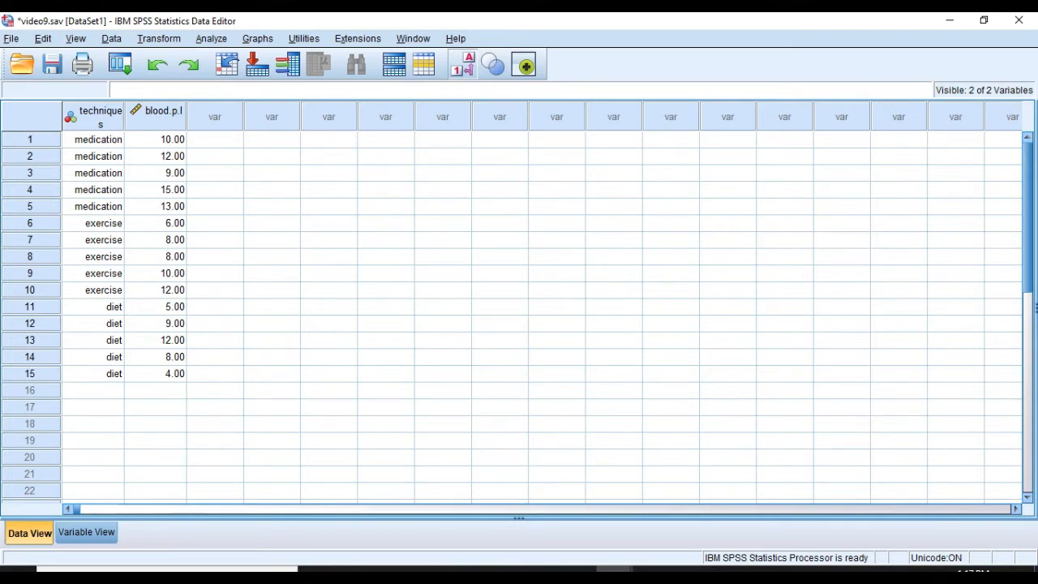
left_click(155, 116)
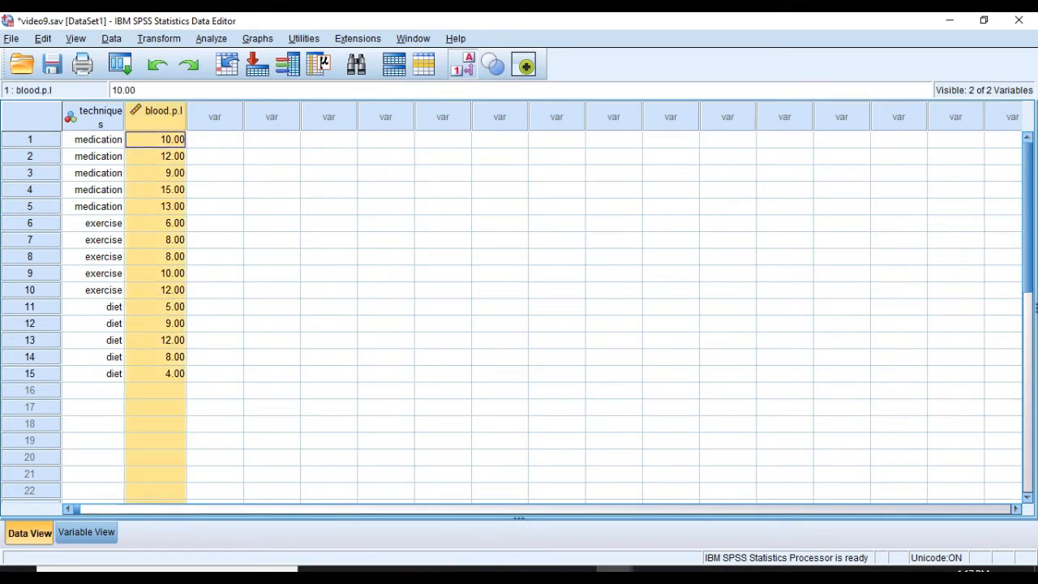
left_click(93, 116)
left_click(155, 116)
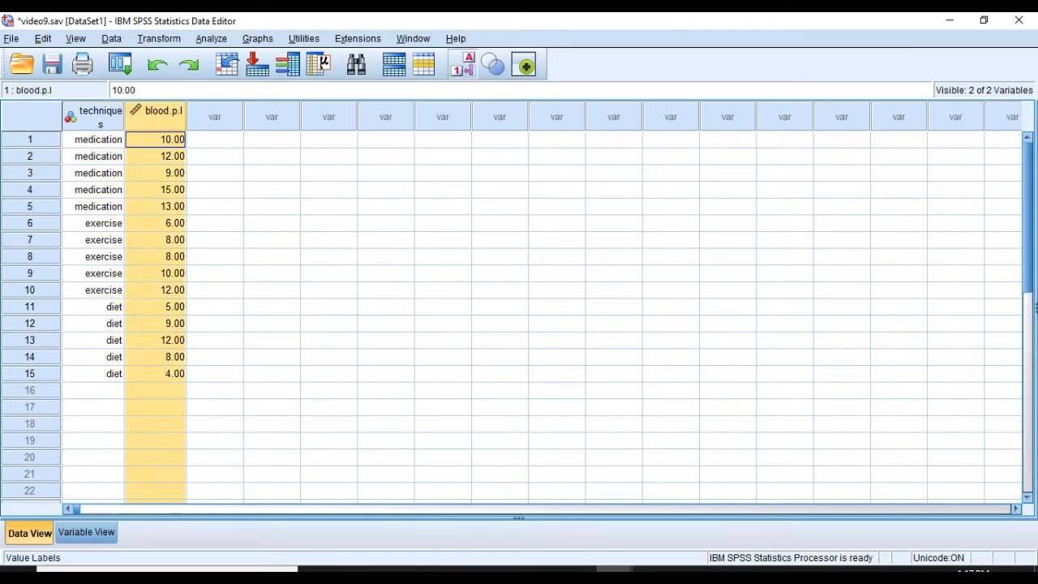
left_click(462, 65)
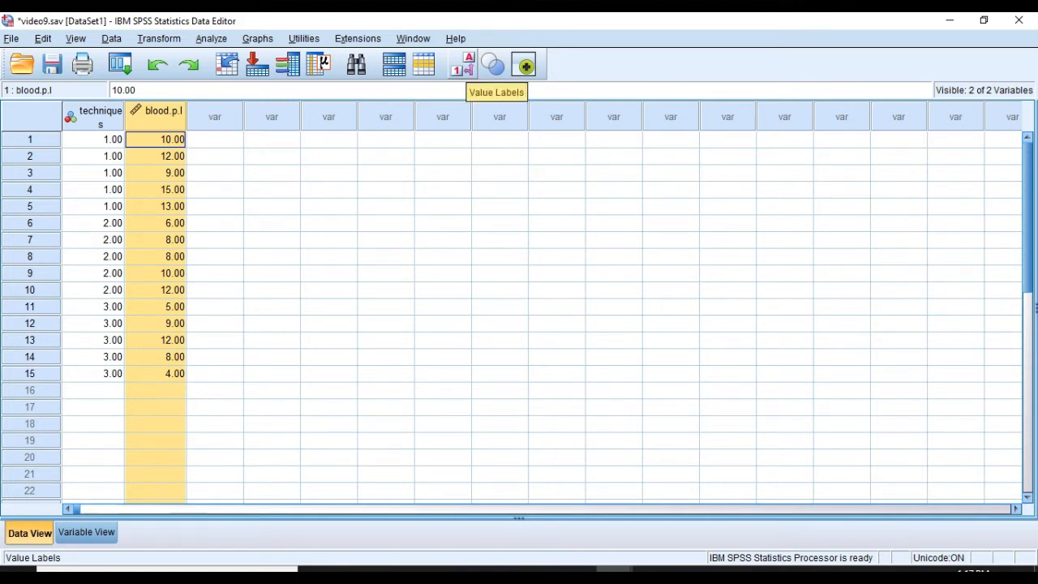
left_click(462, 64)
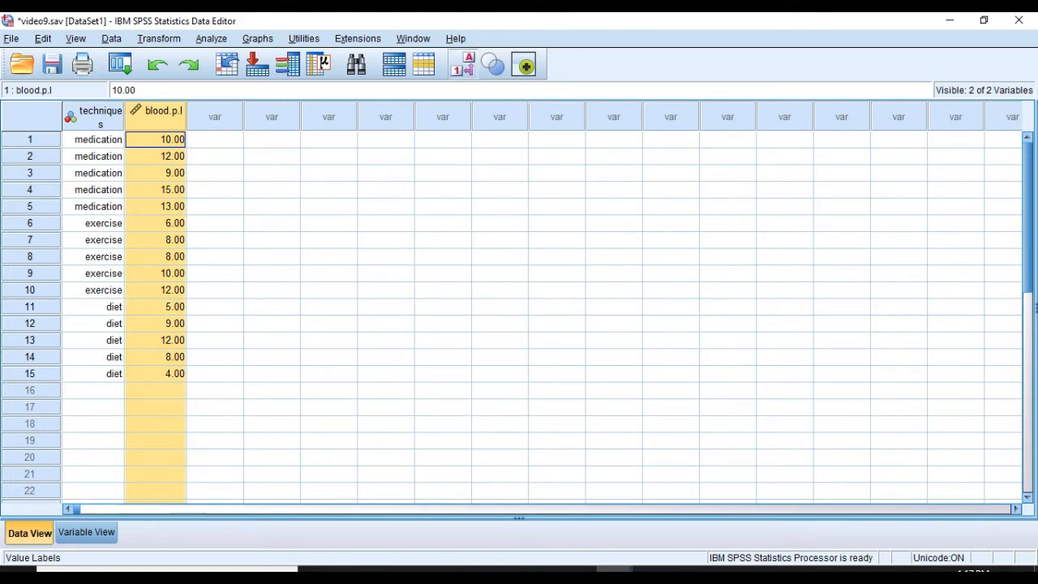
left_click(462, 65)
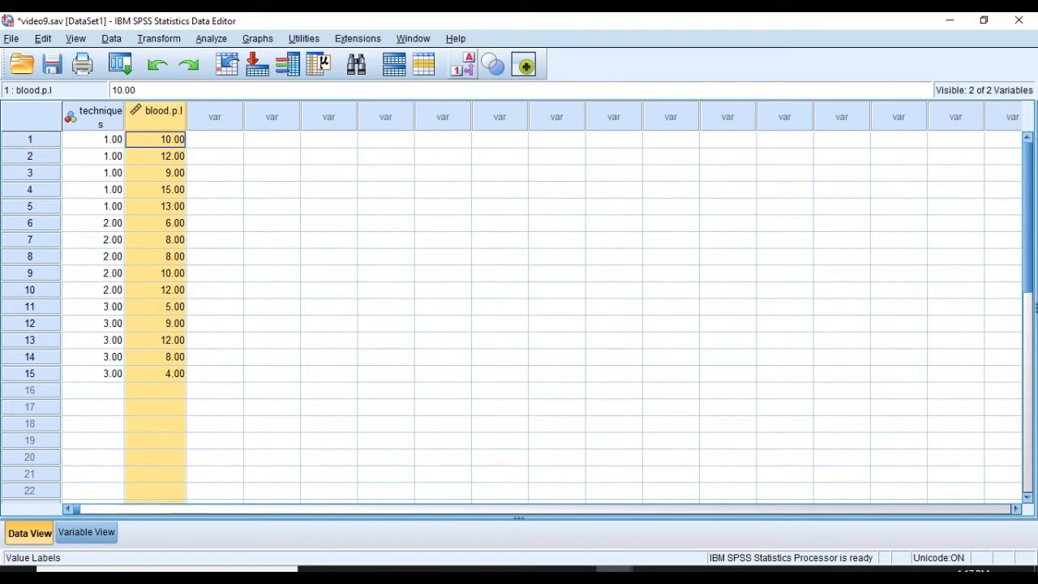
left_click(463, 65)
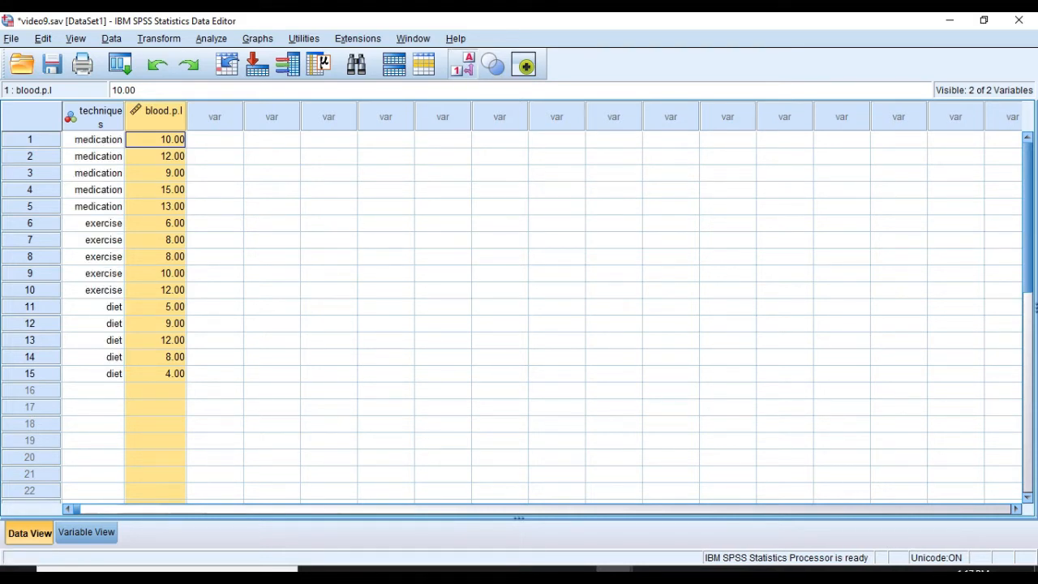
left_click(272, 140)
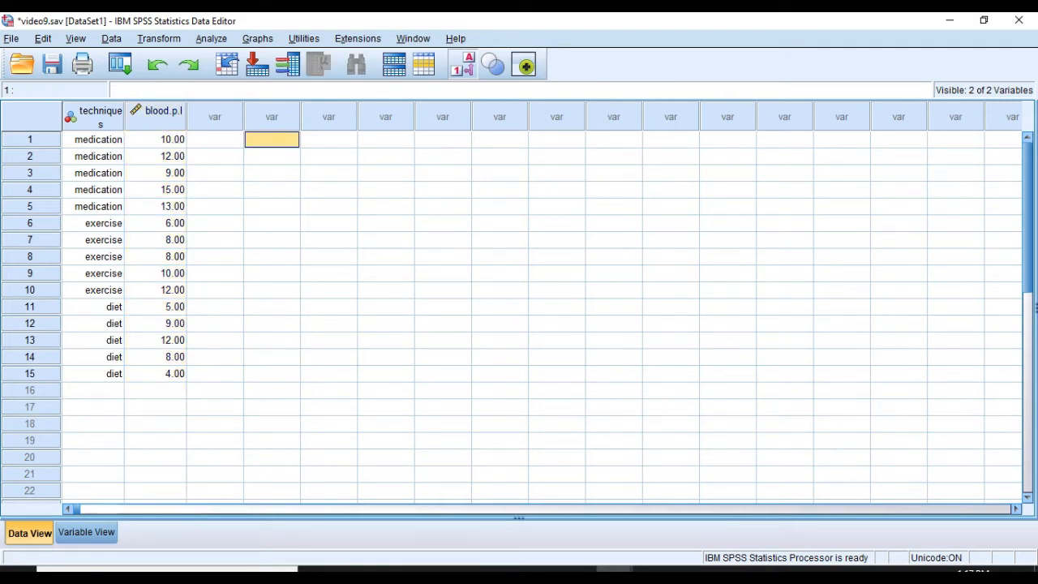
Start a One-Way ANOVA and list the available variables by name instead of by label.
left_click(211, 39)
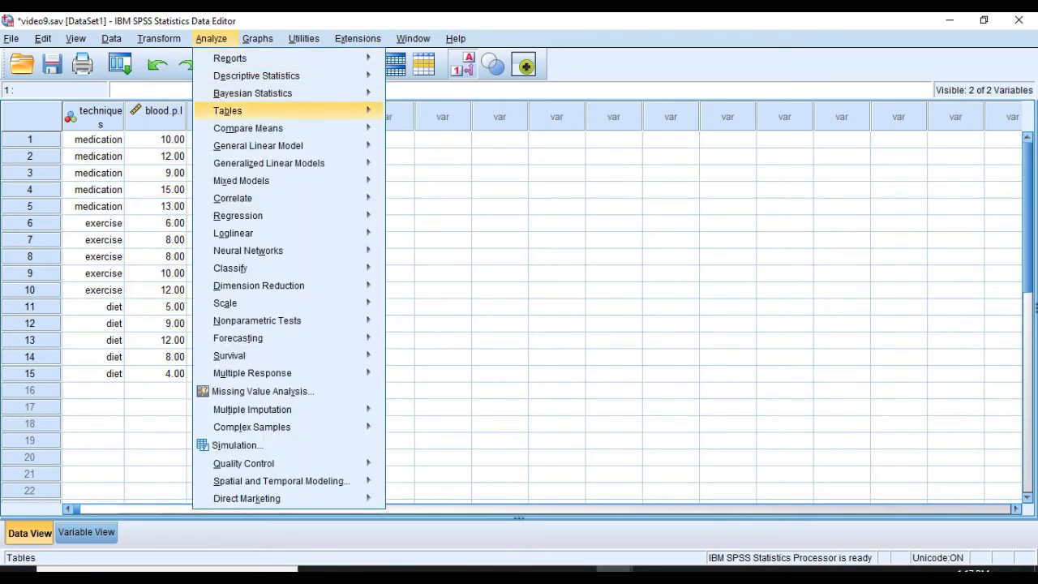
mouse_move(248, 128)
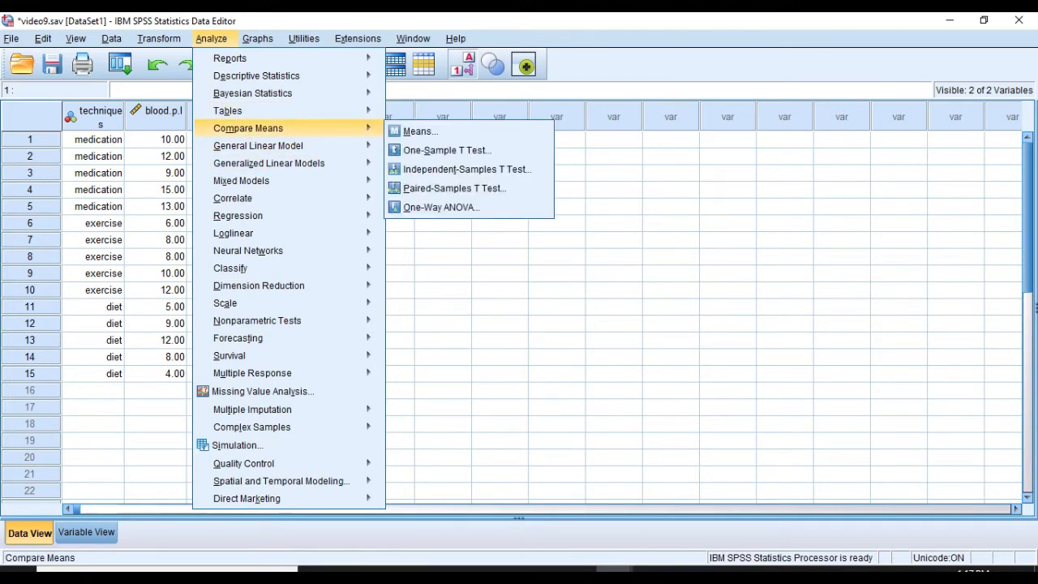
left_click(441, 206)
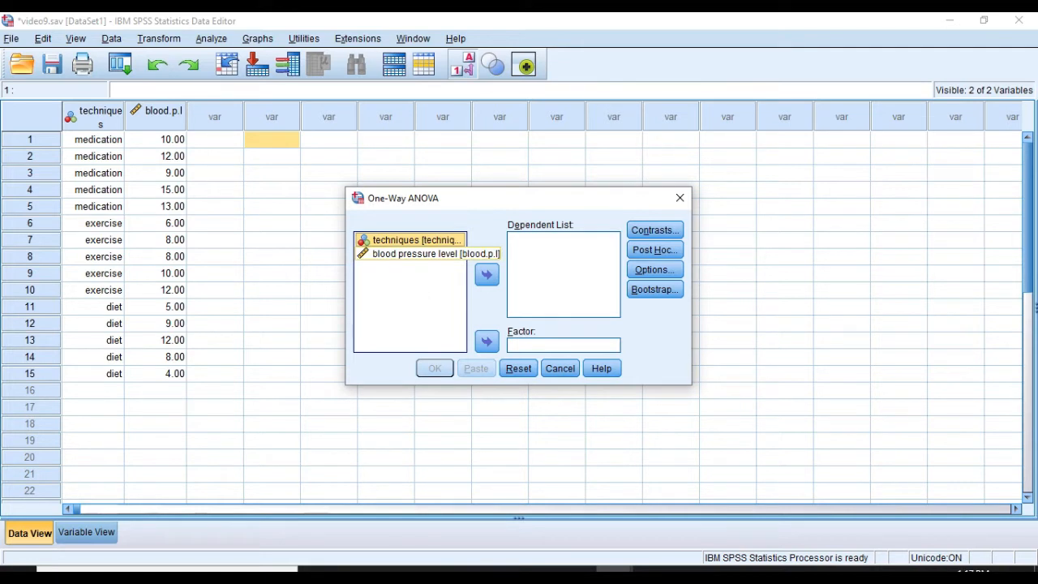
right_click(406, 255)
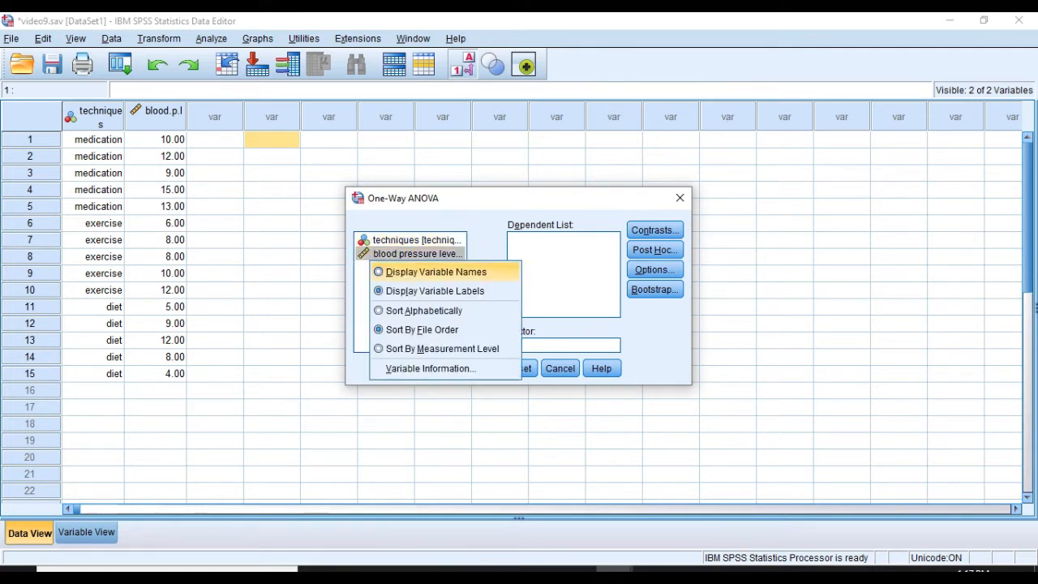
left_click(436, 272)
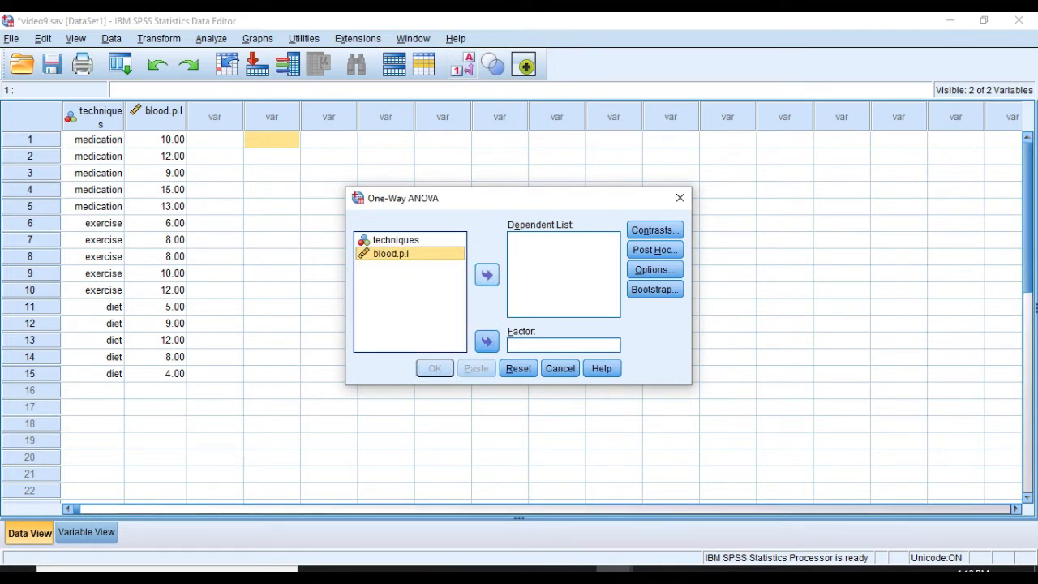
Assign blood.p.l as the dependent variable and techniques as the factor of the One-Way ANOVA.
left_click(487, 275)
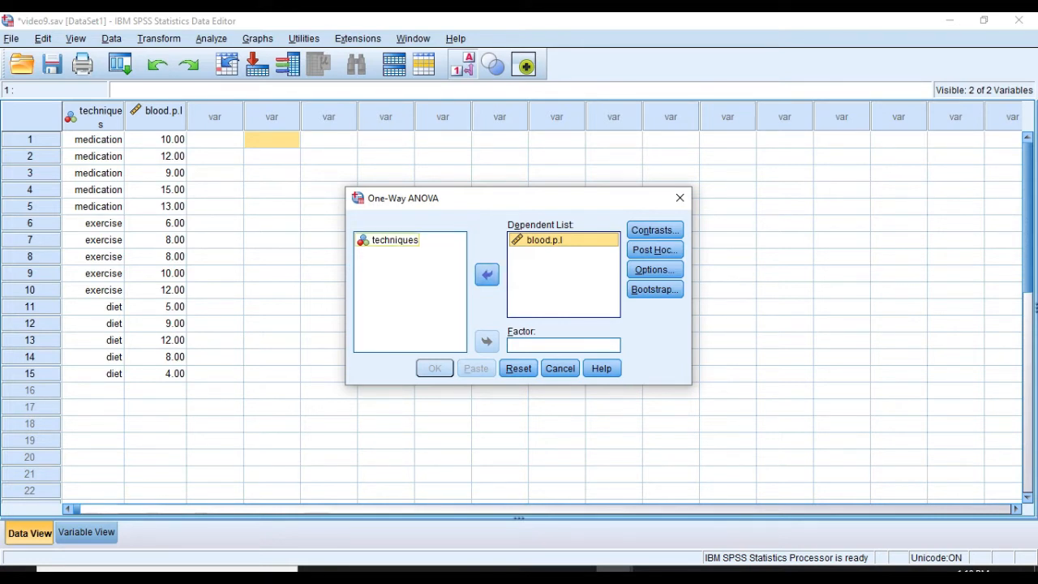
left_click(395, 240)
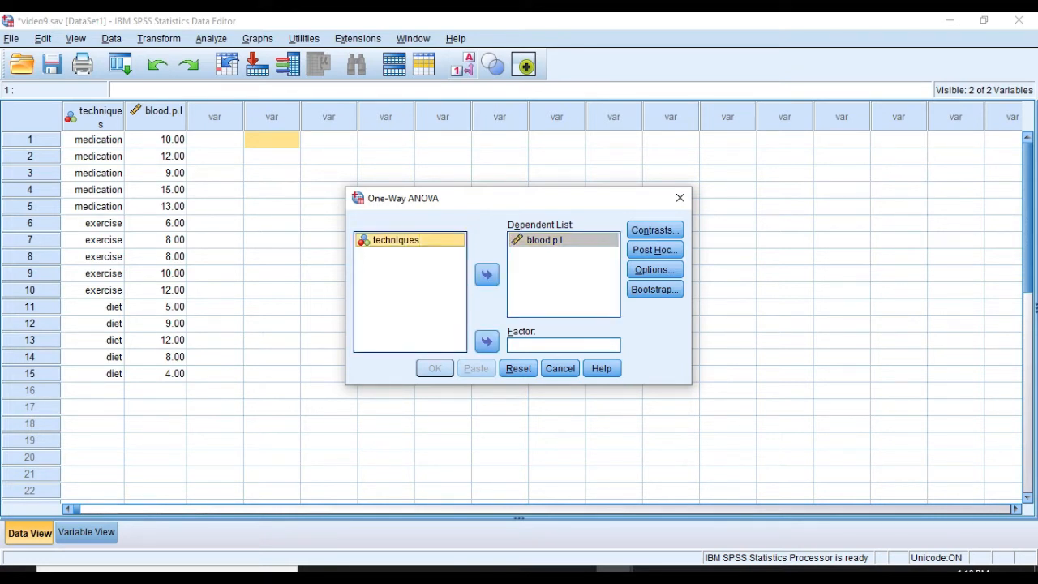
left_click(486, 341)
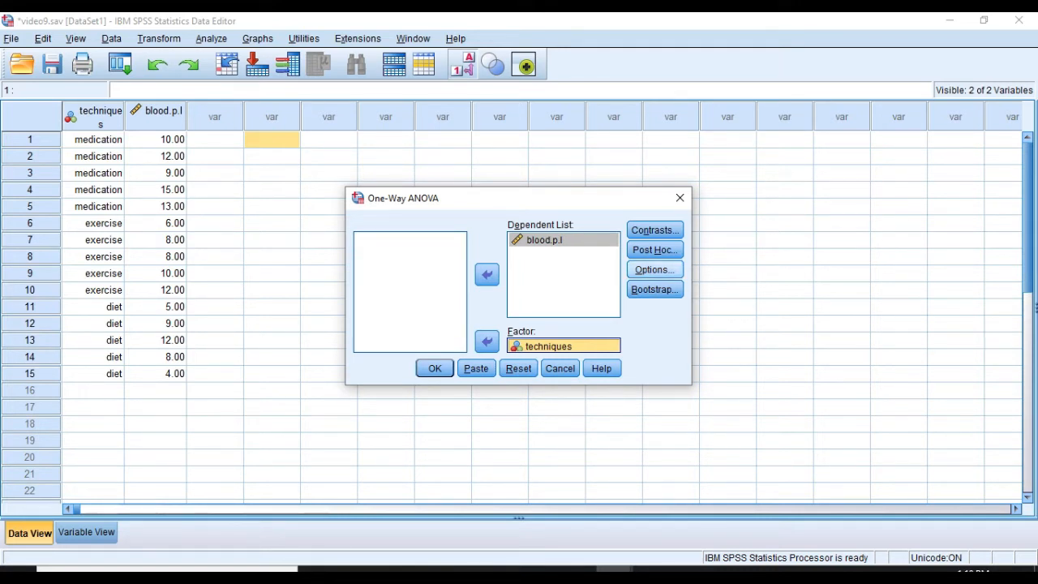
Request the Tukey and Games-Howell post hoc comparisons for the One-Way ANOVA.
left_click(654, 250)
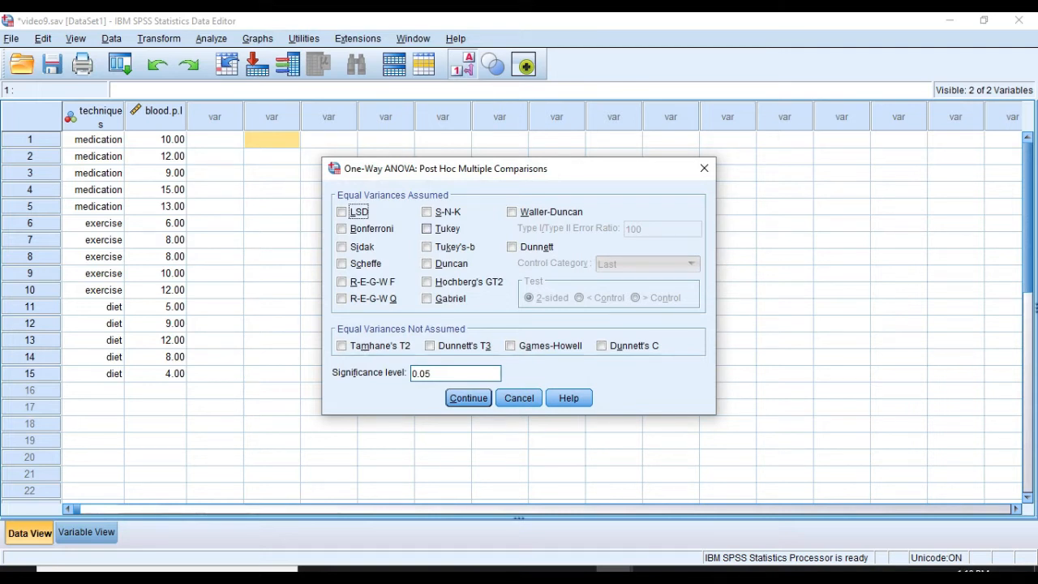
left_click(428, 229)
left_click(511, 345)
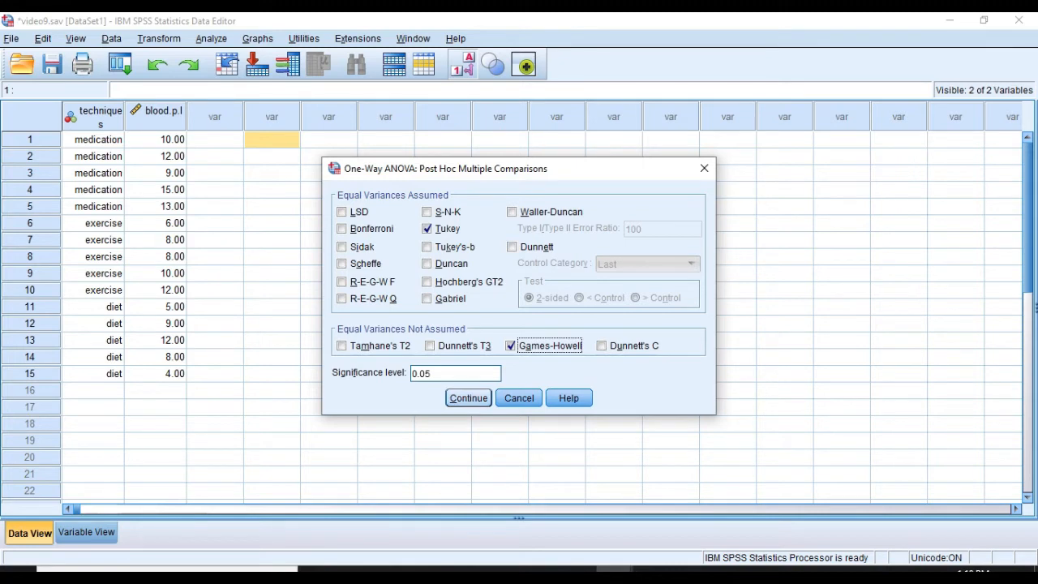
key("Return")
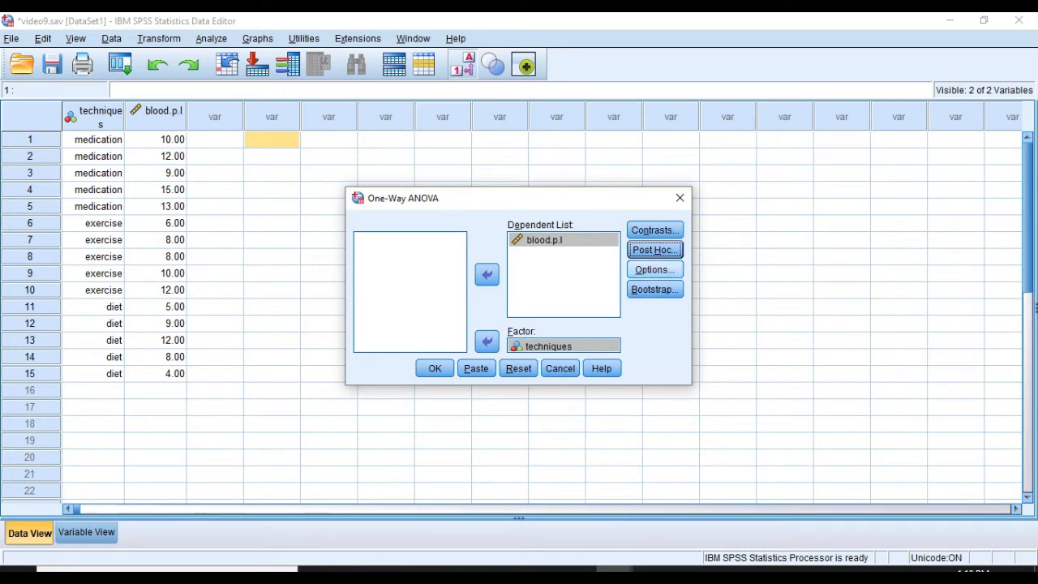
Include descriptives, the homogeneity of variance test, the Welch test and a means plot, and run the One-Way ANOVA.
left_click(654, 270)
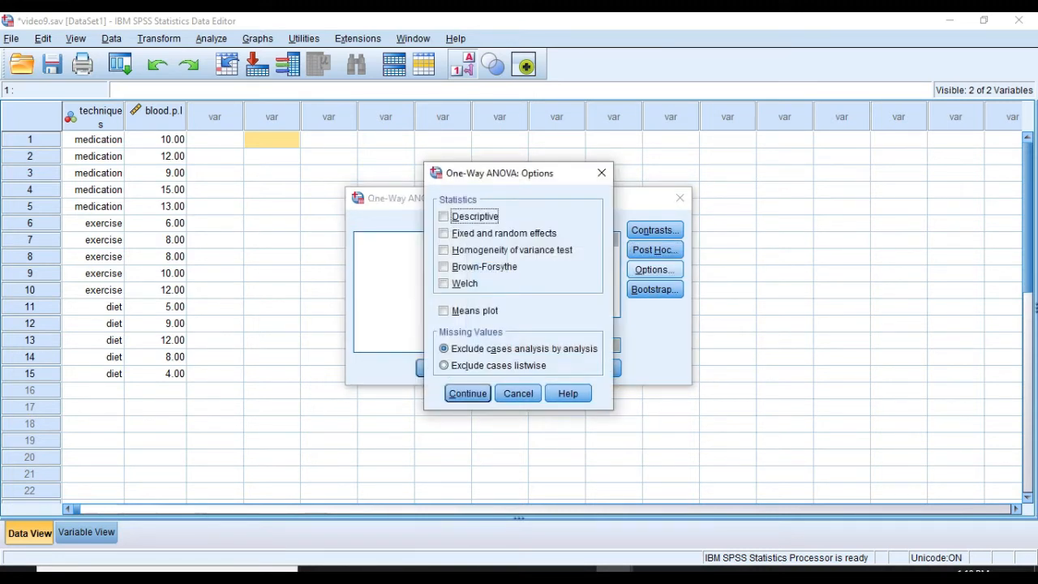
left_click(444, 216)
left_click(443, 250)
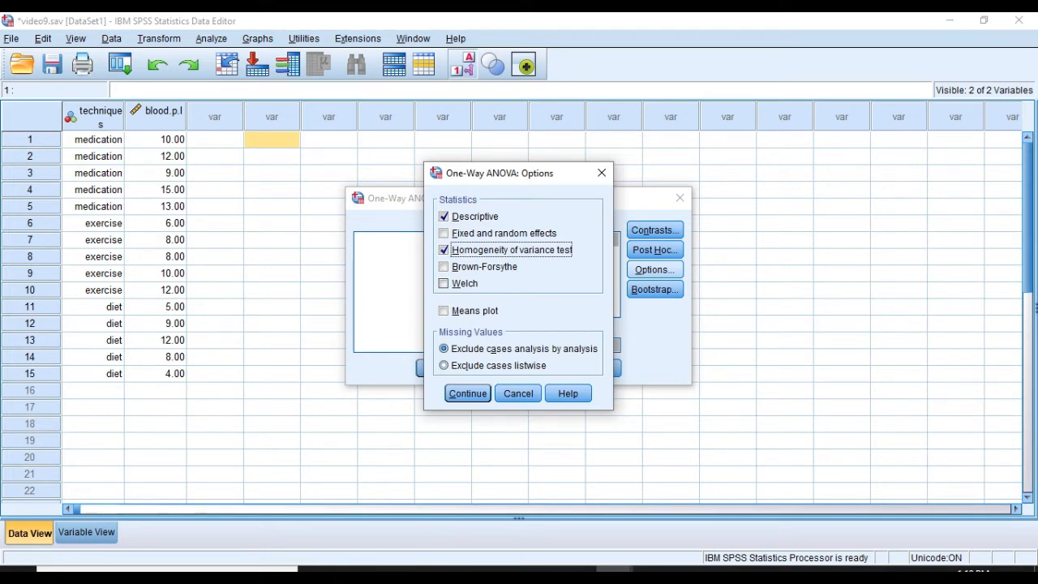
left_click(443, 283)
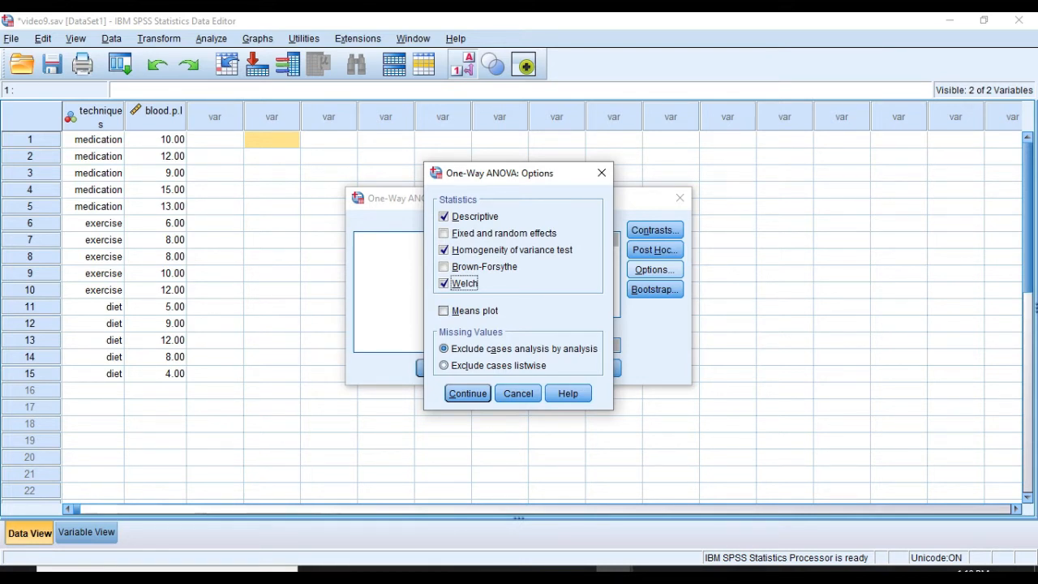
left_click(443, 311)
left_click(468, 393)
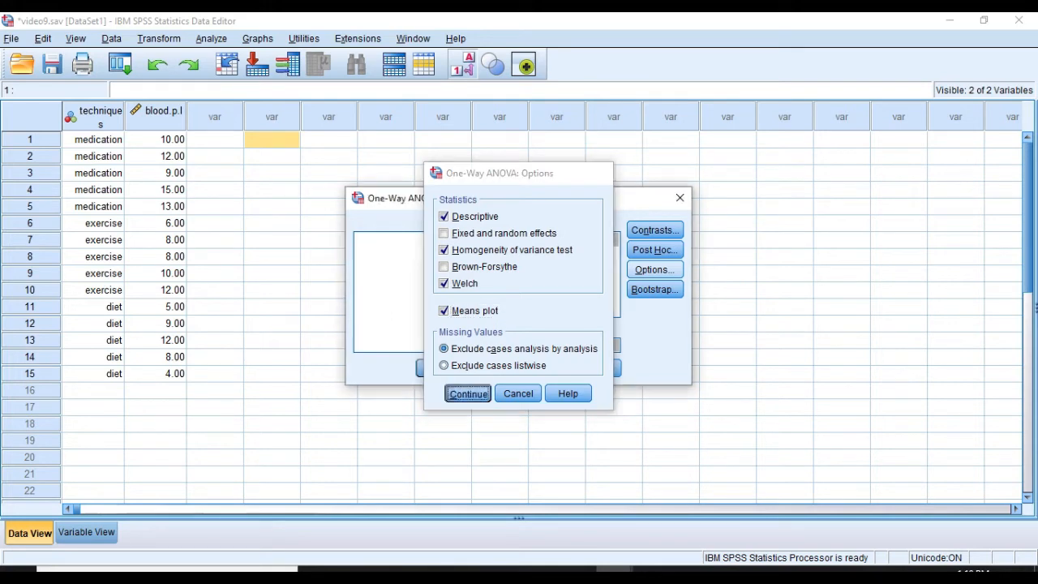
key("Return")
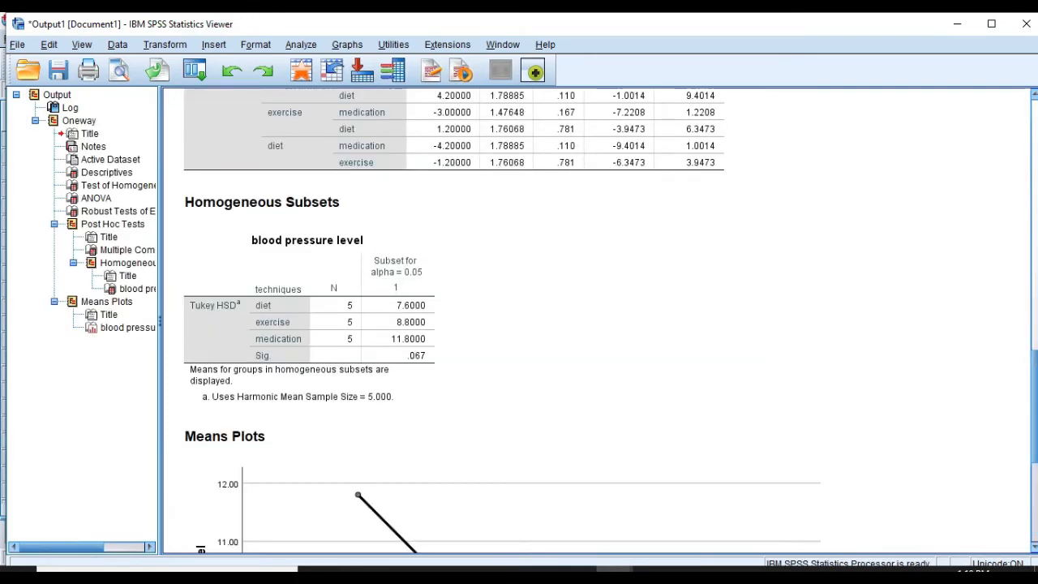
Examine the output from the Descriptives table through the homogeneity of variances test to the ANOVA and Welch tables.
scroll(518, 320, "up", 15)
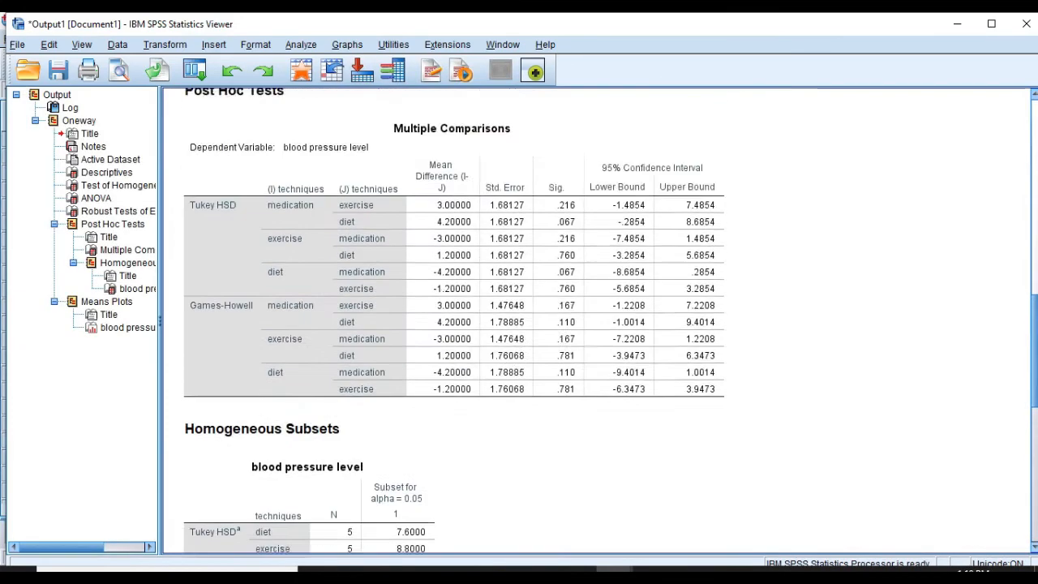
scroll(519, 321, "down", 1)
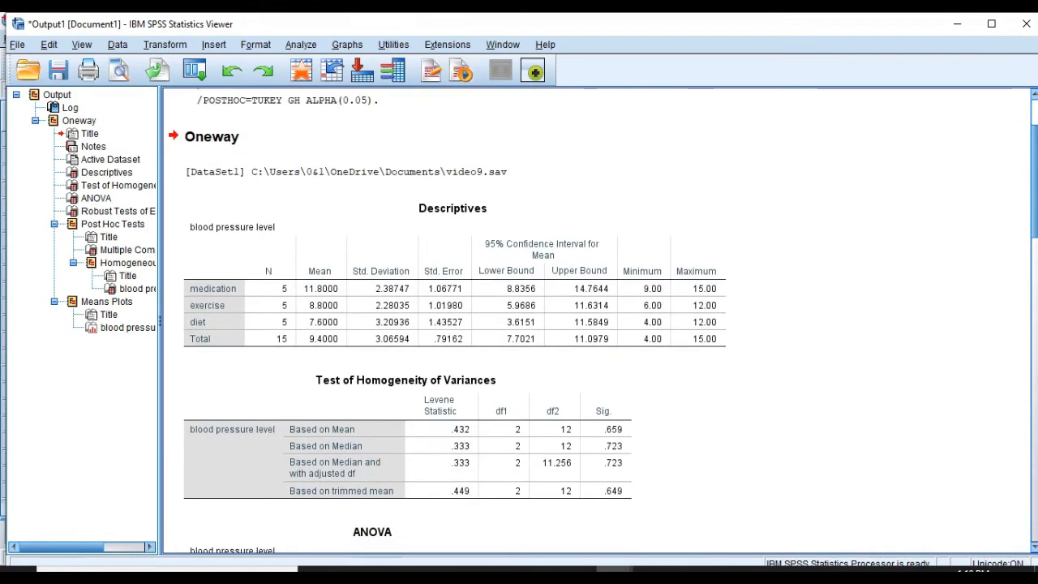
left_click(453, 276)
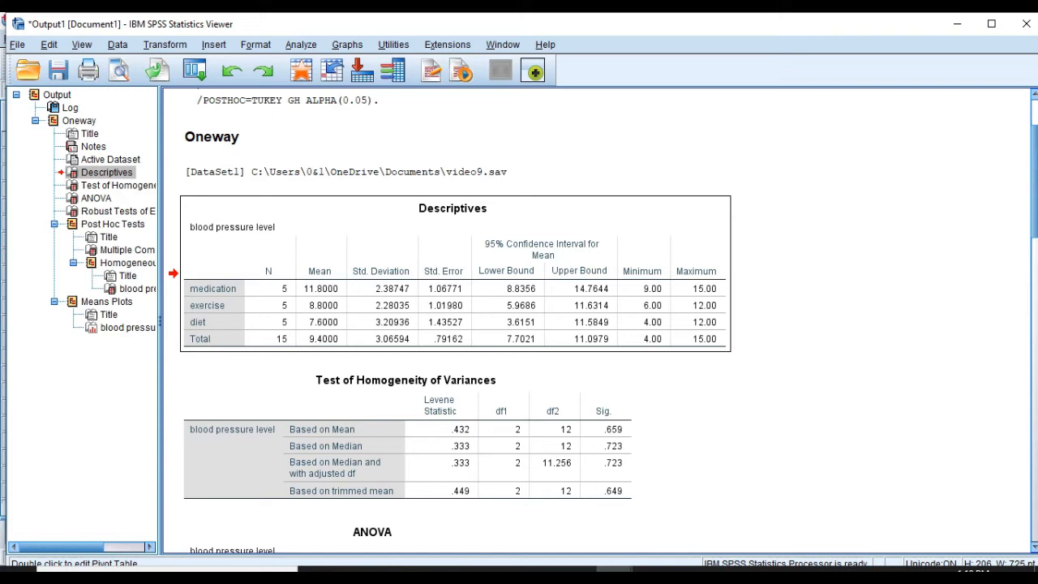
key("Down")
key("Down")
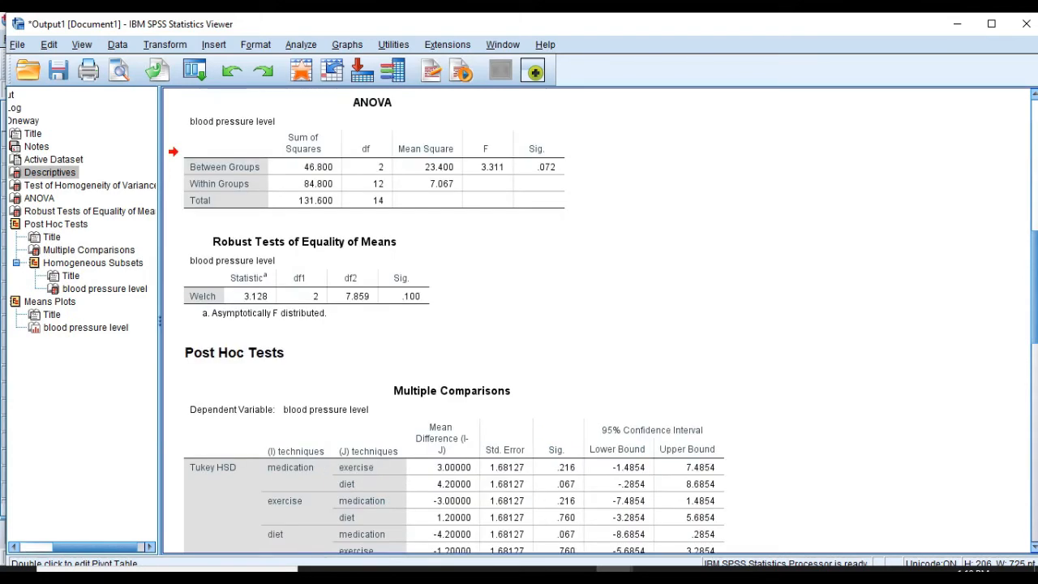
Compare the ANOVA table's F value with the 0.05-level critical value for 2 and 12 degrees of freedom in F-ratio table 2005.pdf in Microsoft Edge.
key("Up")
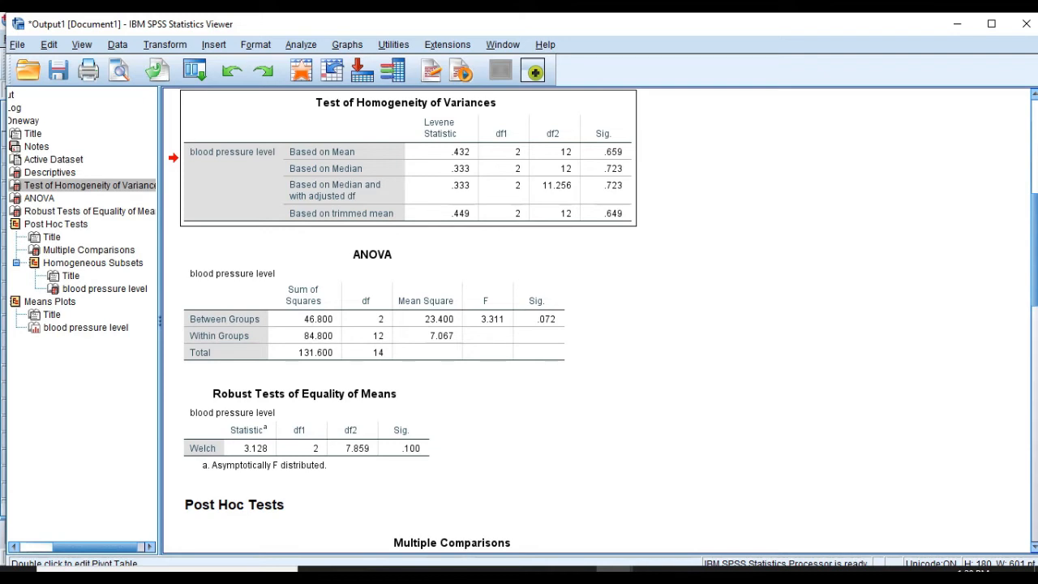
left_click(648, 280)
left_click(375, 304)
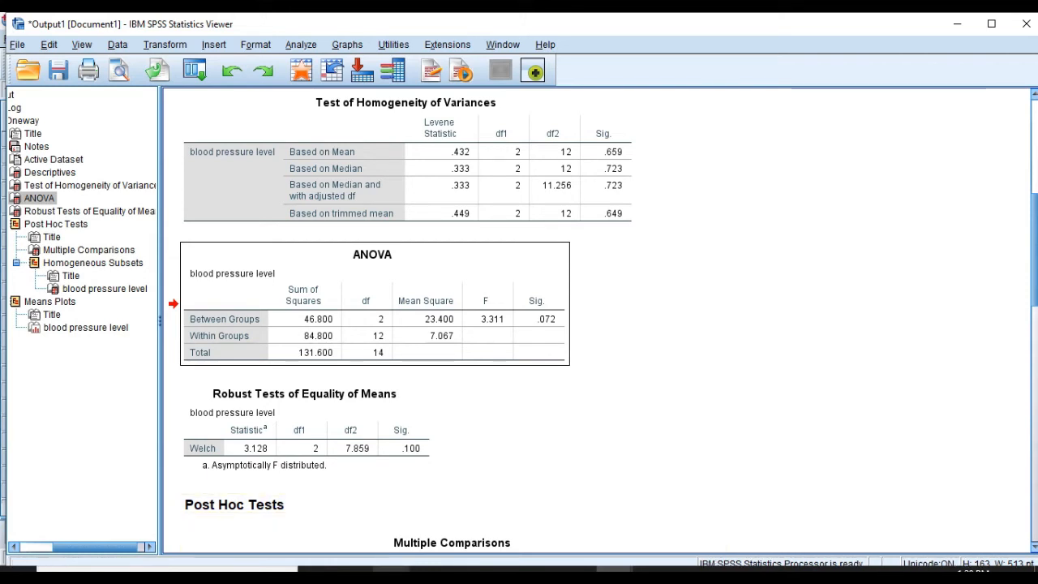
mouse_move(389, 578)
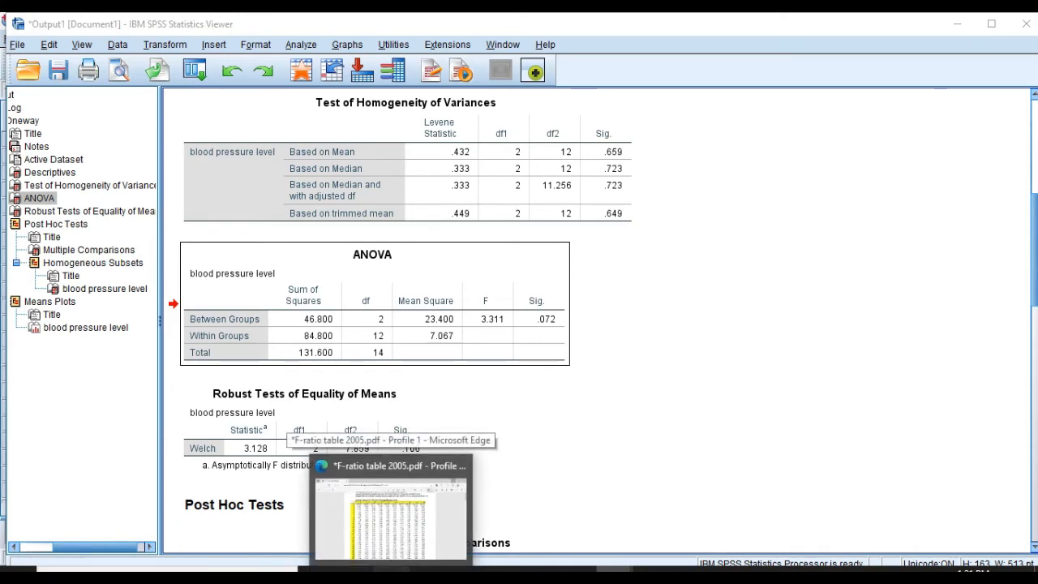
left_click(389, 511)
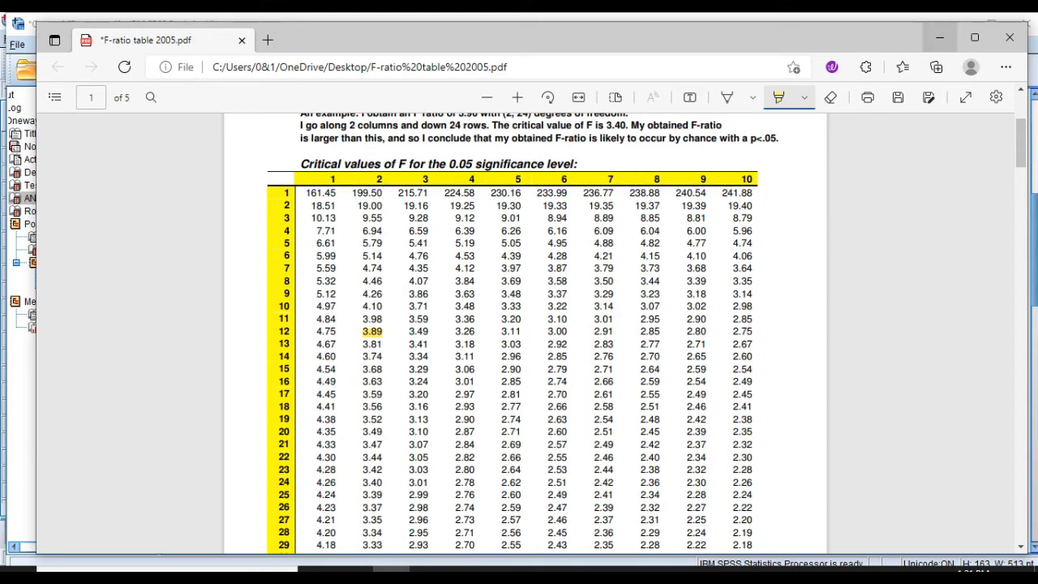
left_click(939, 37)
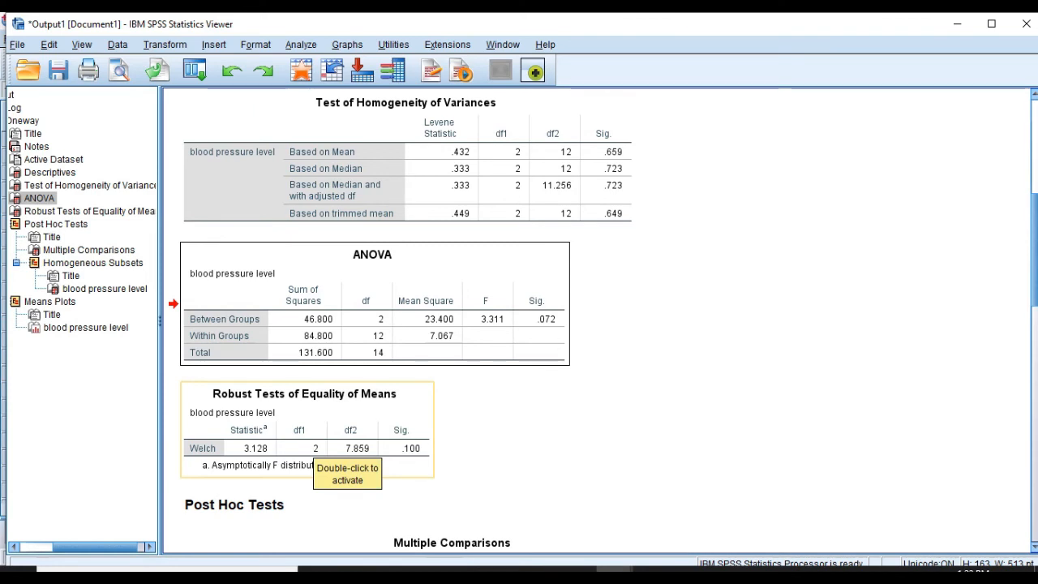
Examine the Welch test, the Multiple Comparisons table and the Homogeneous Subsets table, and recheck the ANOVA and post hoc results.
left_click(314, 443)
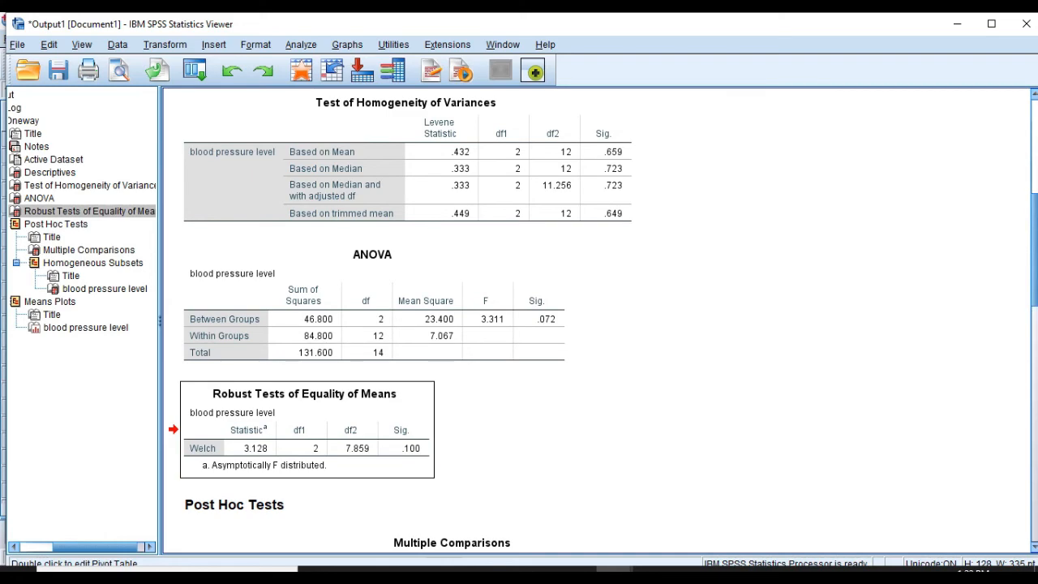
scroll(600, 319, "down", 5)
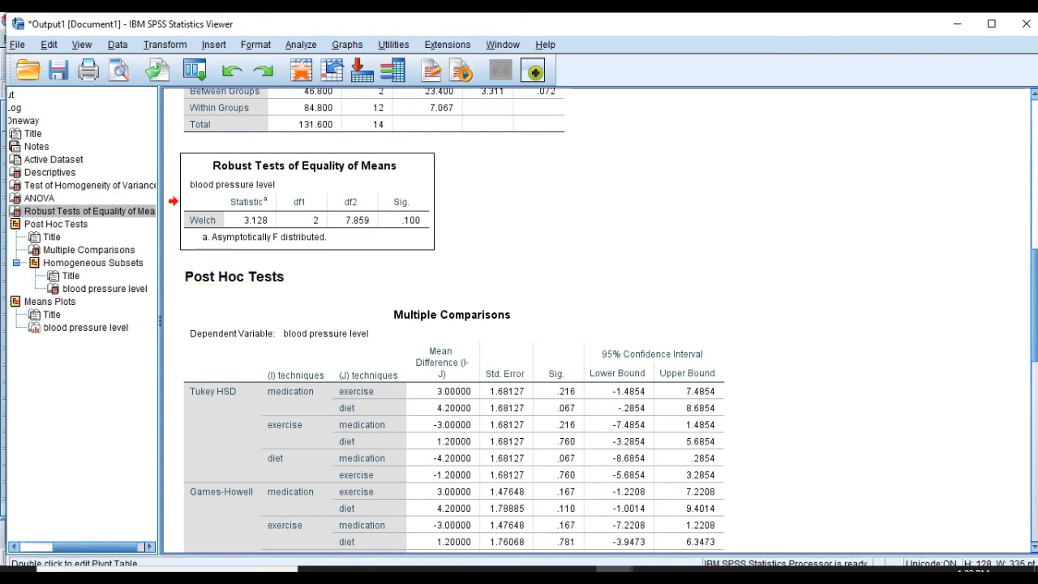
scroll(519, 320, "down", 4)
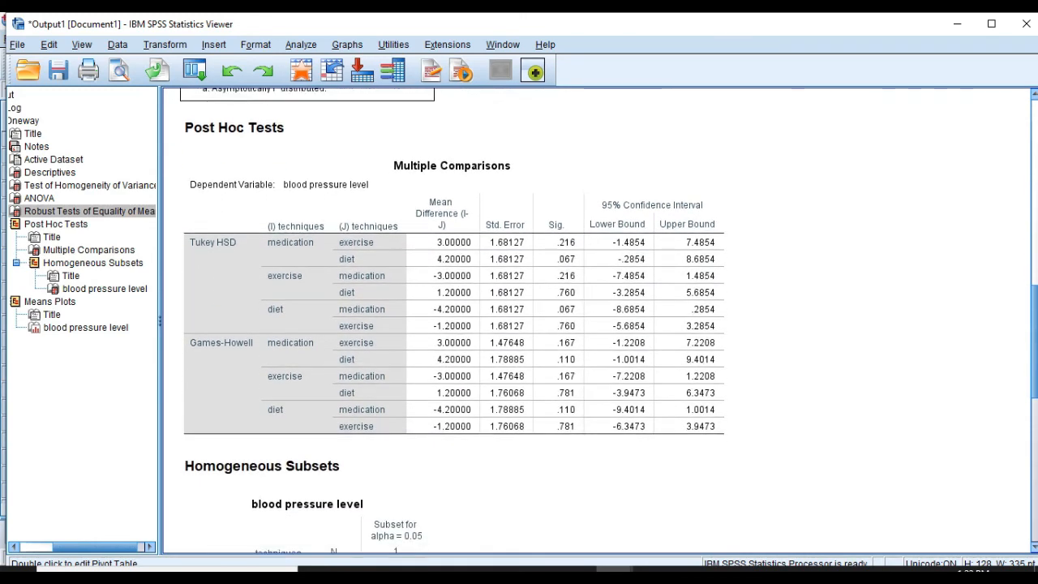
left_click(454, 296)
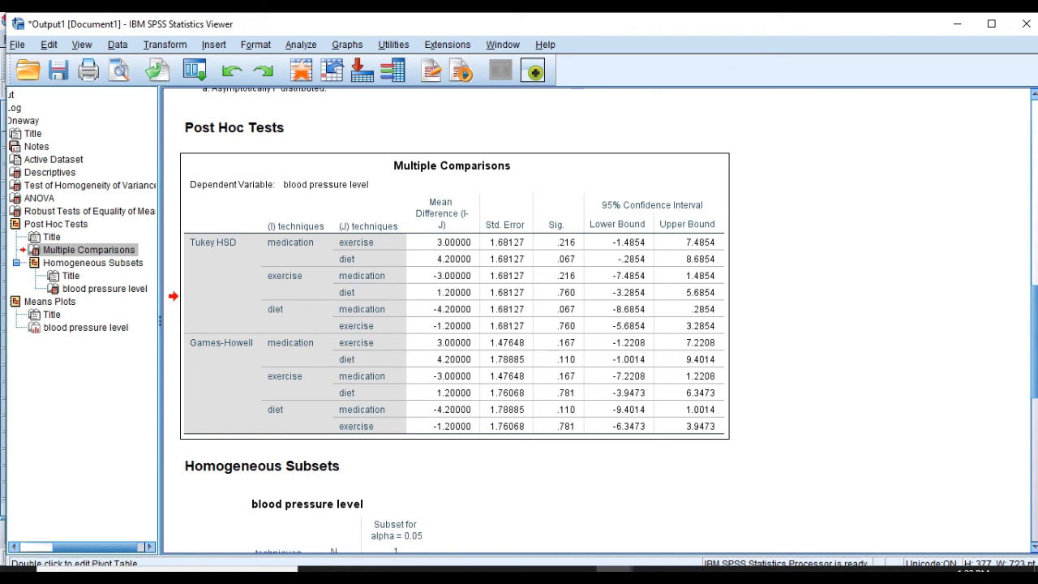
left_click(262, 465)
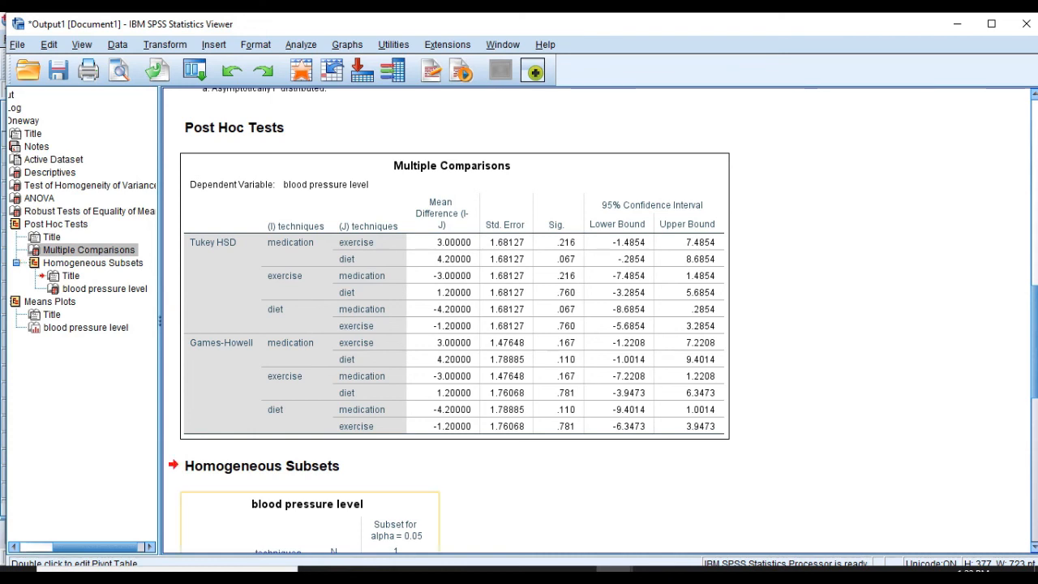
left_click(367, 511)
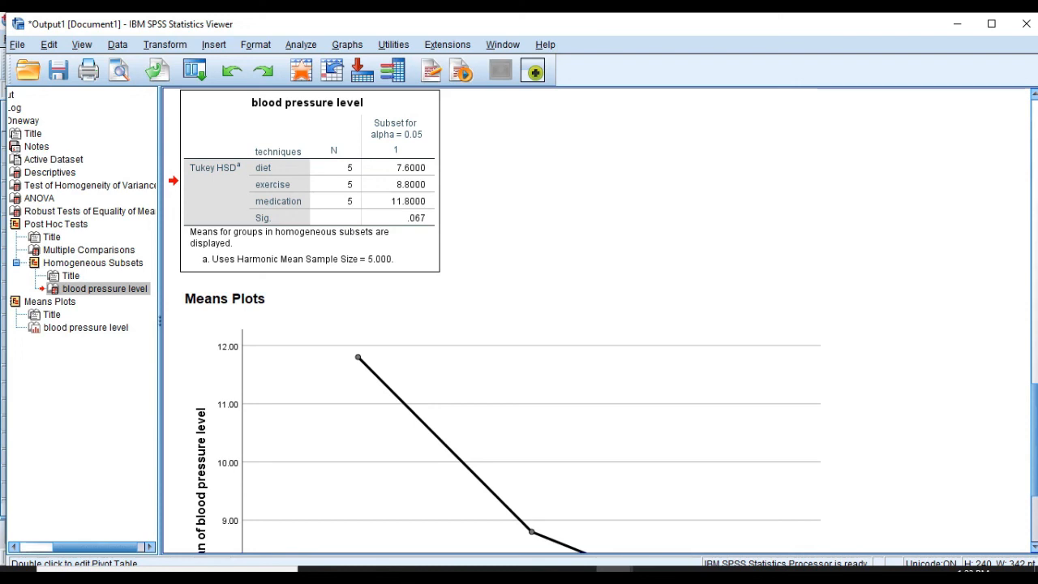
left_click(39, 199)
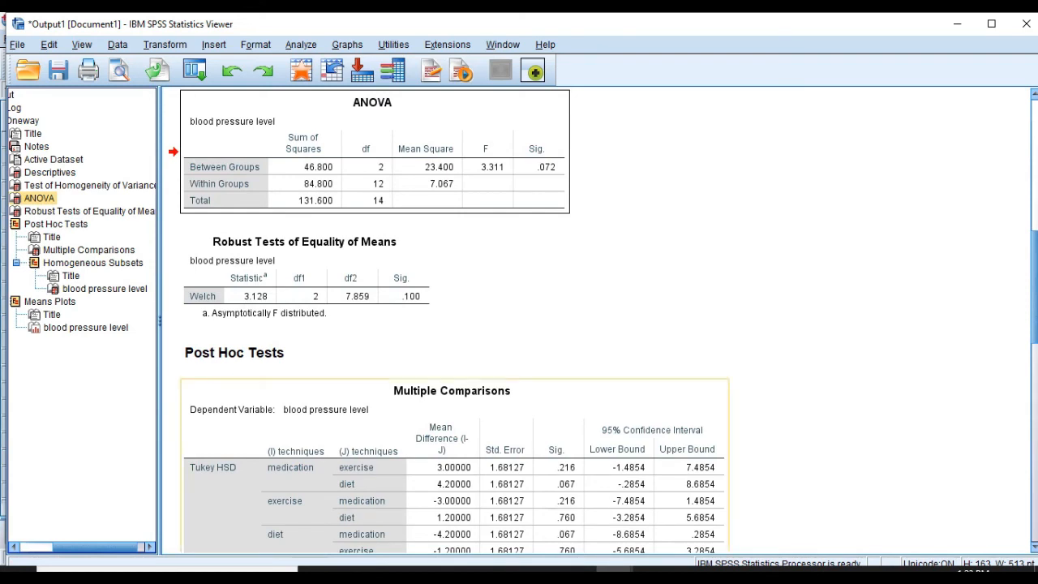
left_click(454, 467)
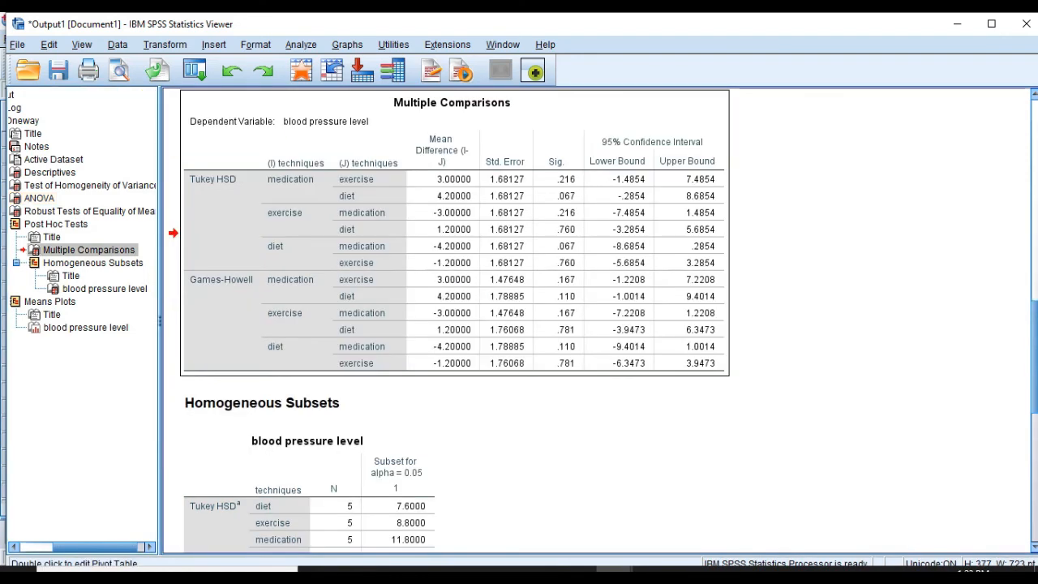